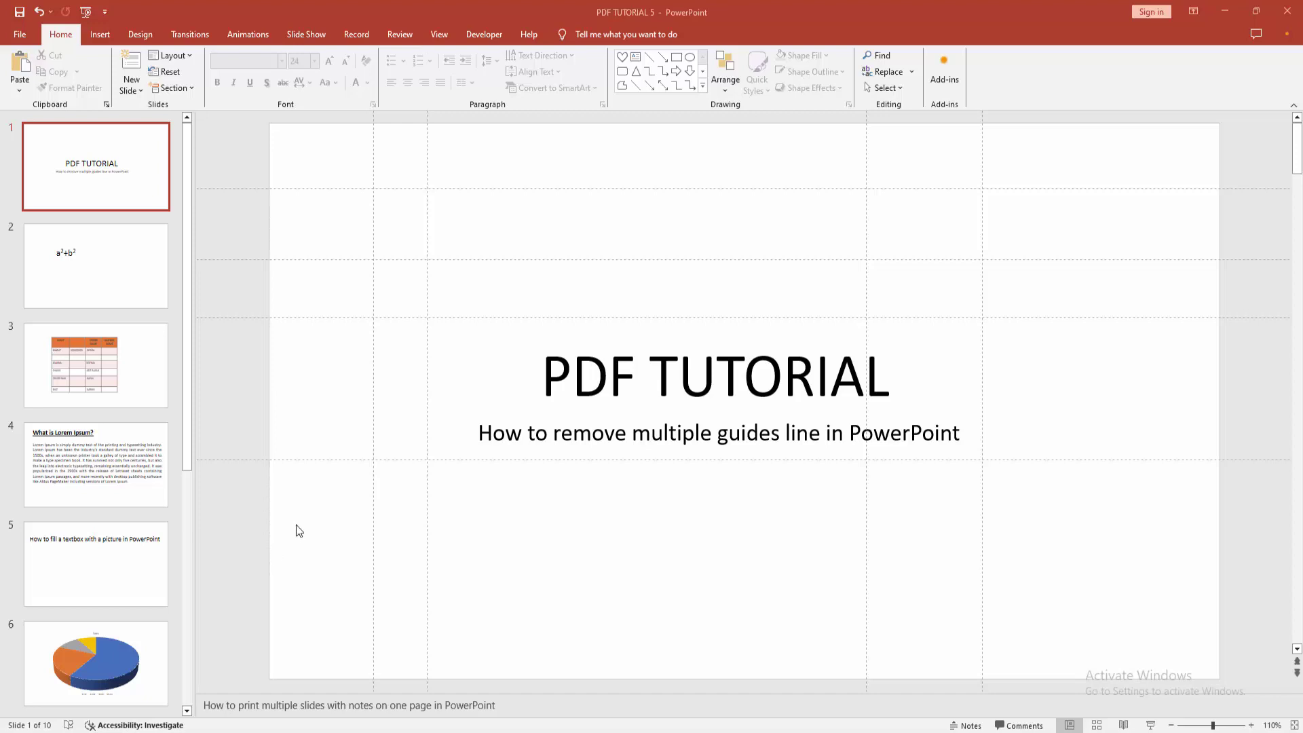
# Step: Delete the guide just above the title, the higher one above it, and the vertical guide left of the title
pyautogui.rightClick(355, 318)
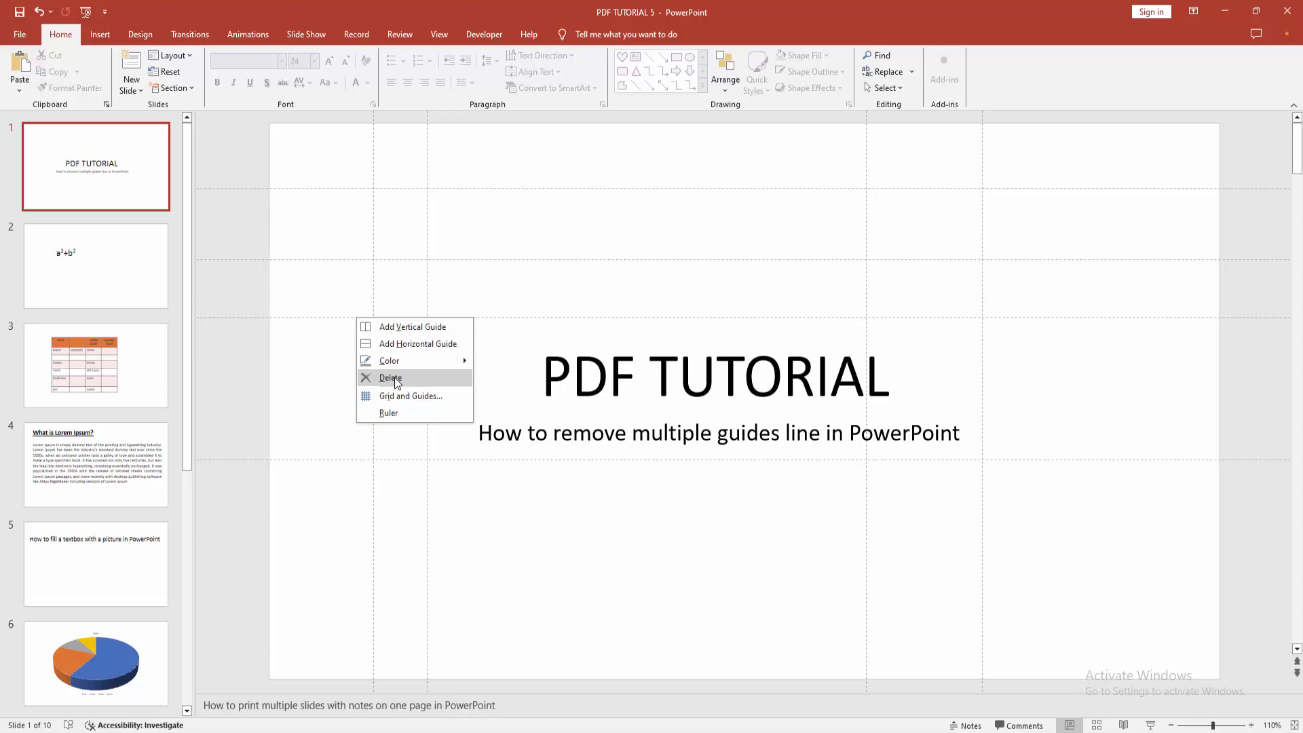
pyautogui.click(394, 377)
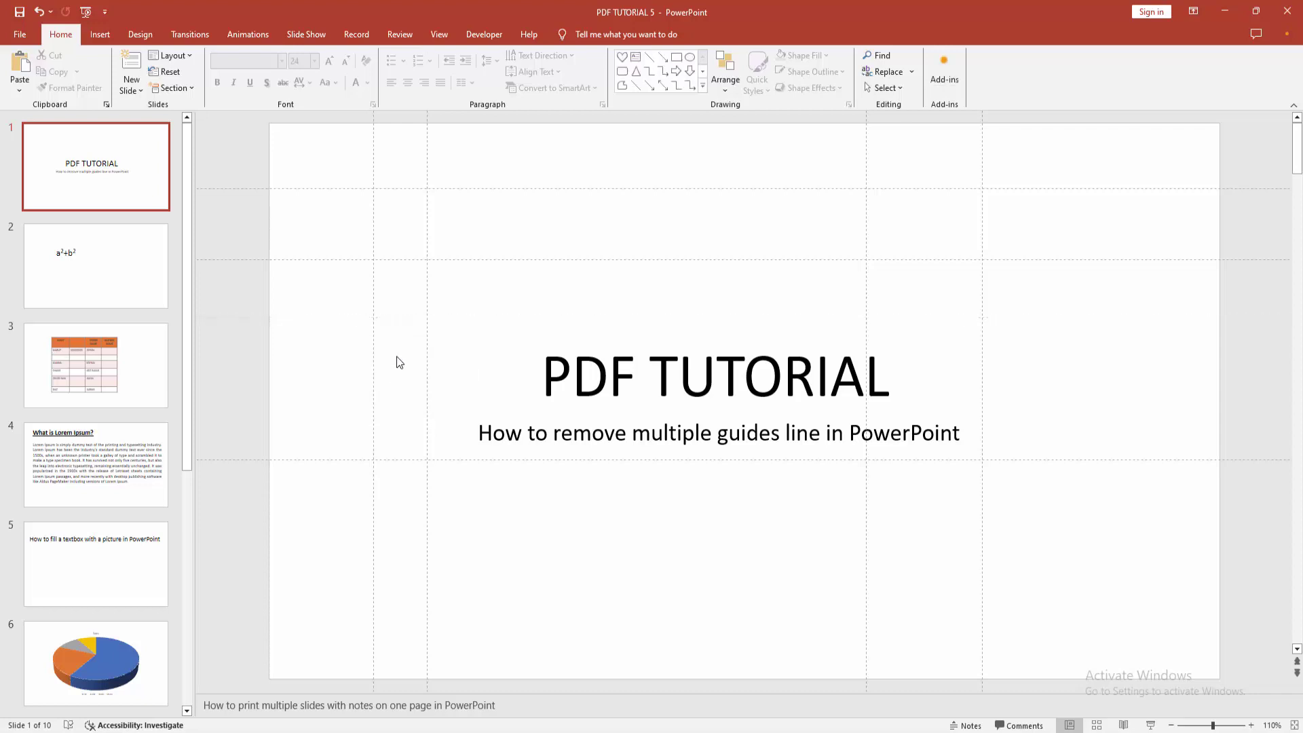
pyautogui.rightClick(455, 259)
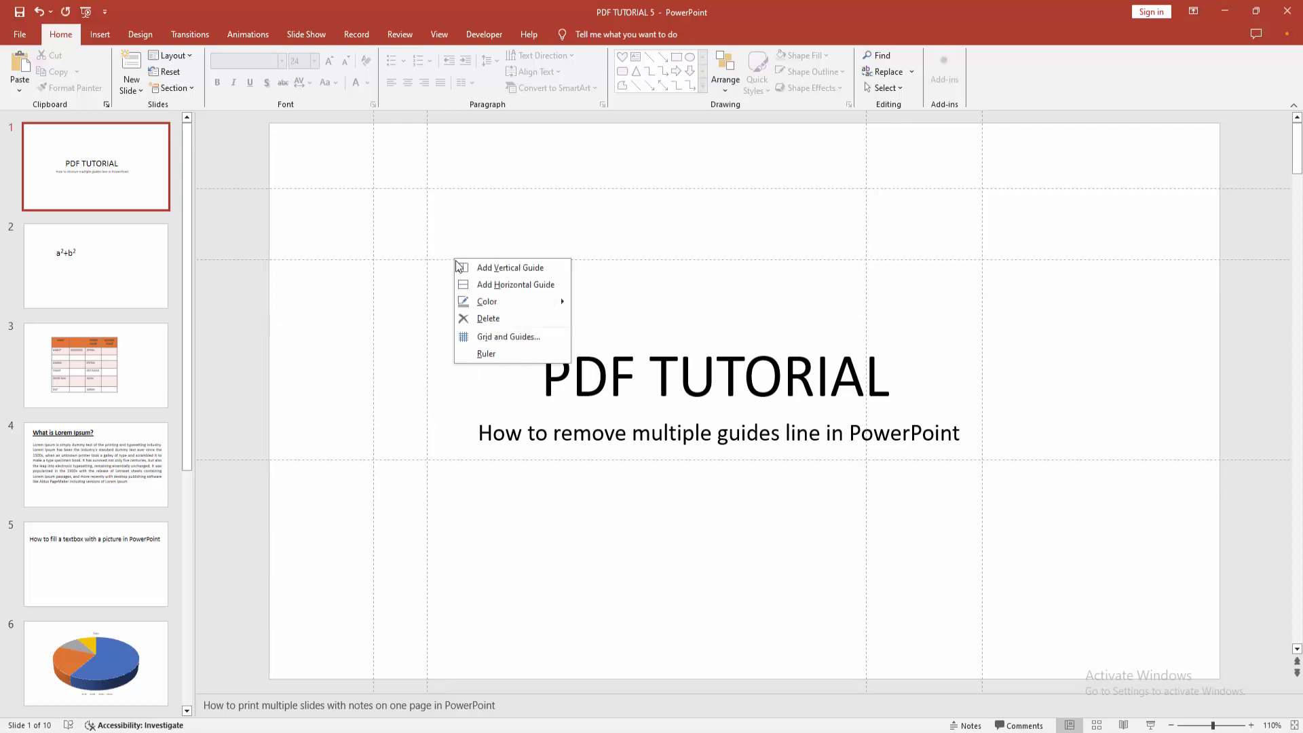
pyautogui.click(494, 315)
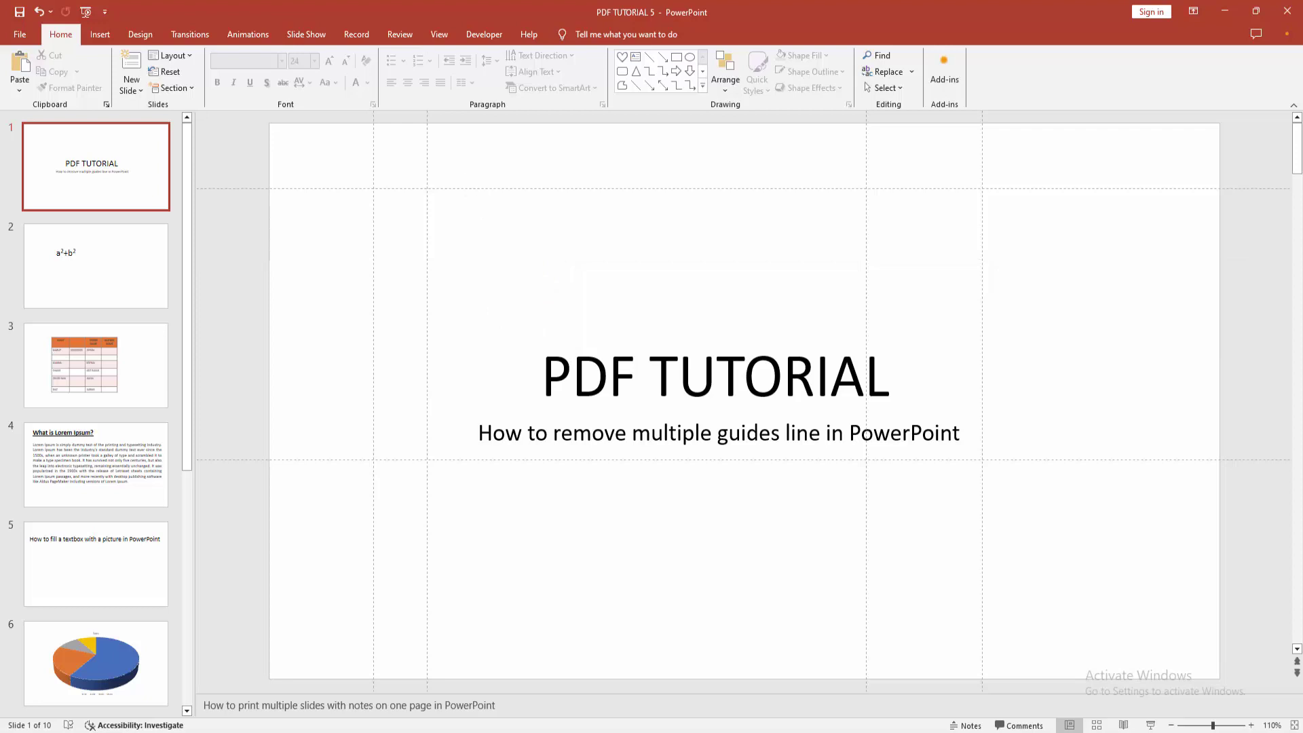
pyautogui.rightClick(427, 273)
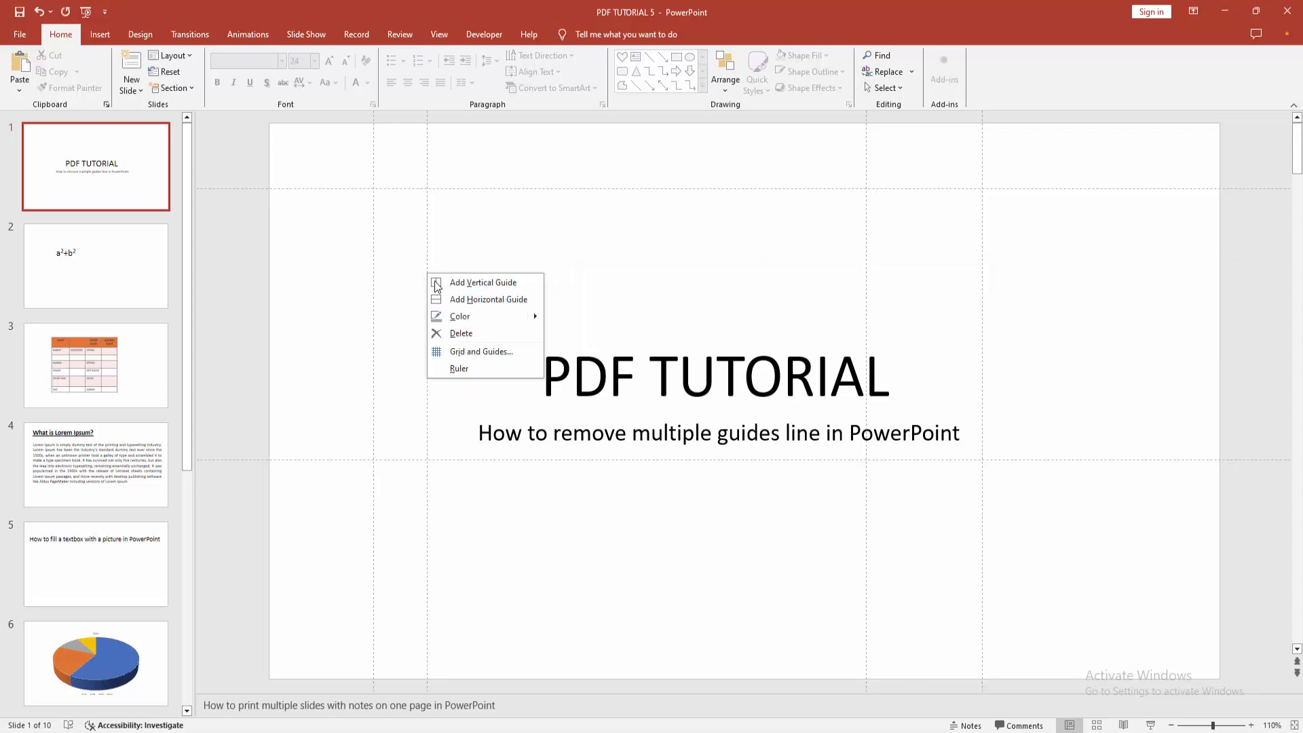
pyautogui.click(461, 335)
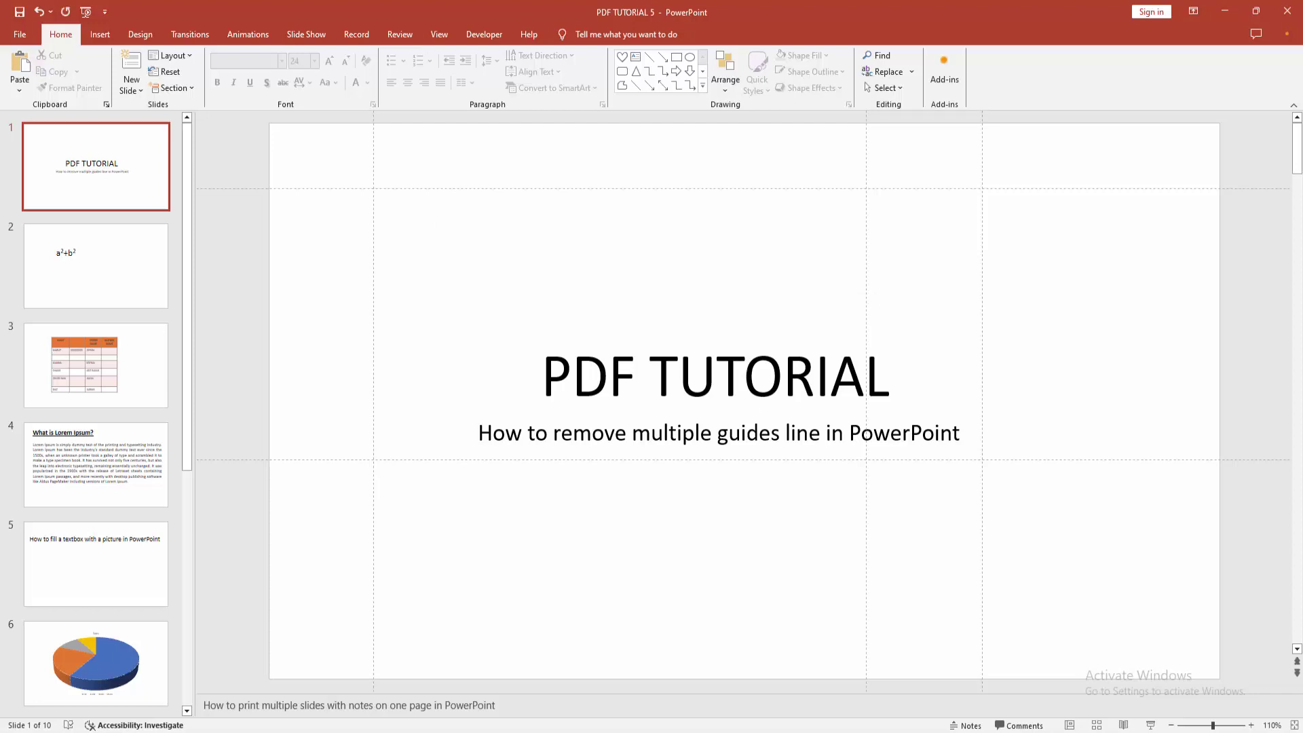
# Step: Delete the rightmost and leftmost vertical guides and the top horizontal guide
pyautogui.rightClick(983, 274)
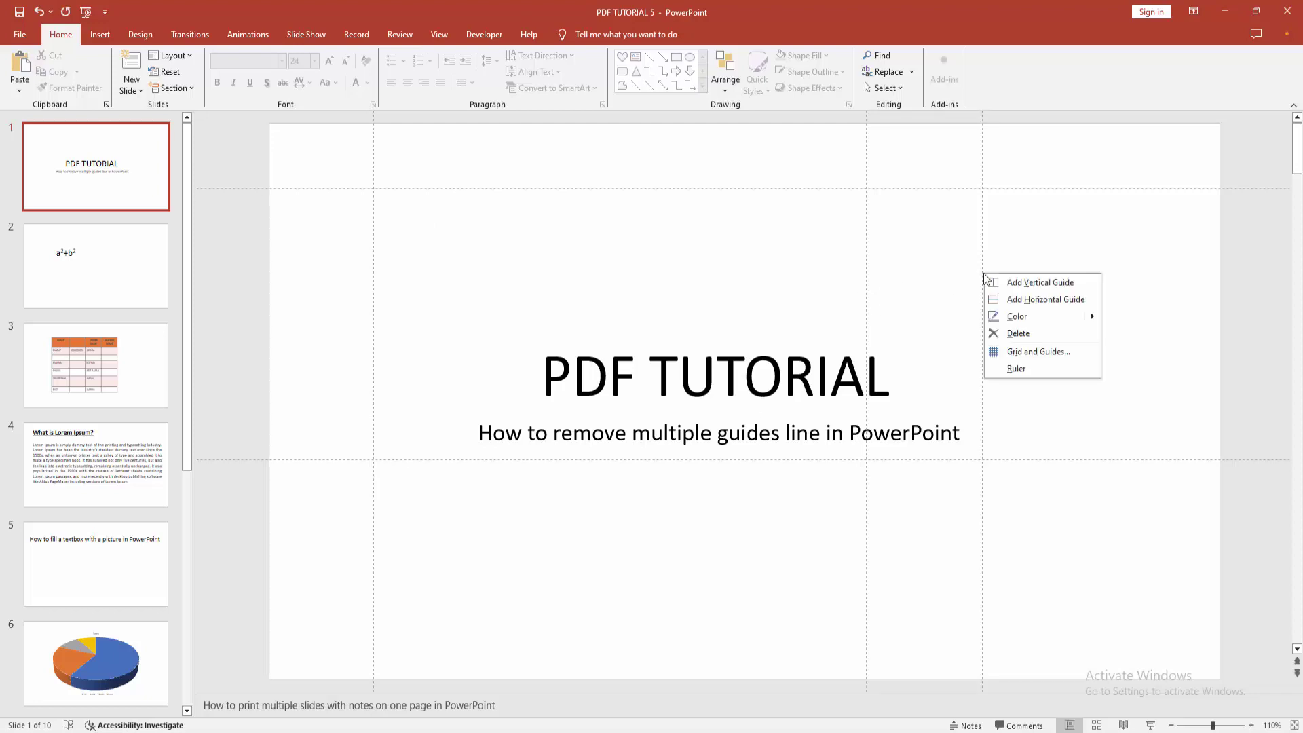
pyautogui.click(1018, 336)
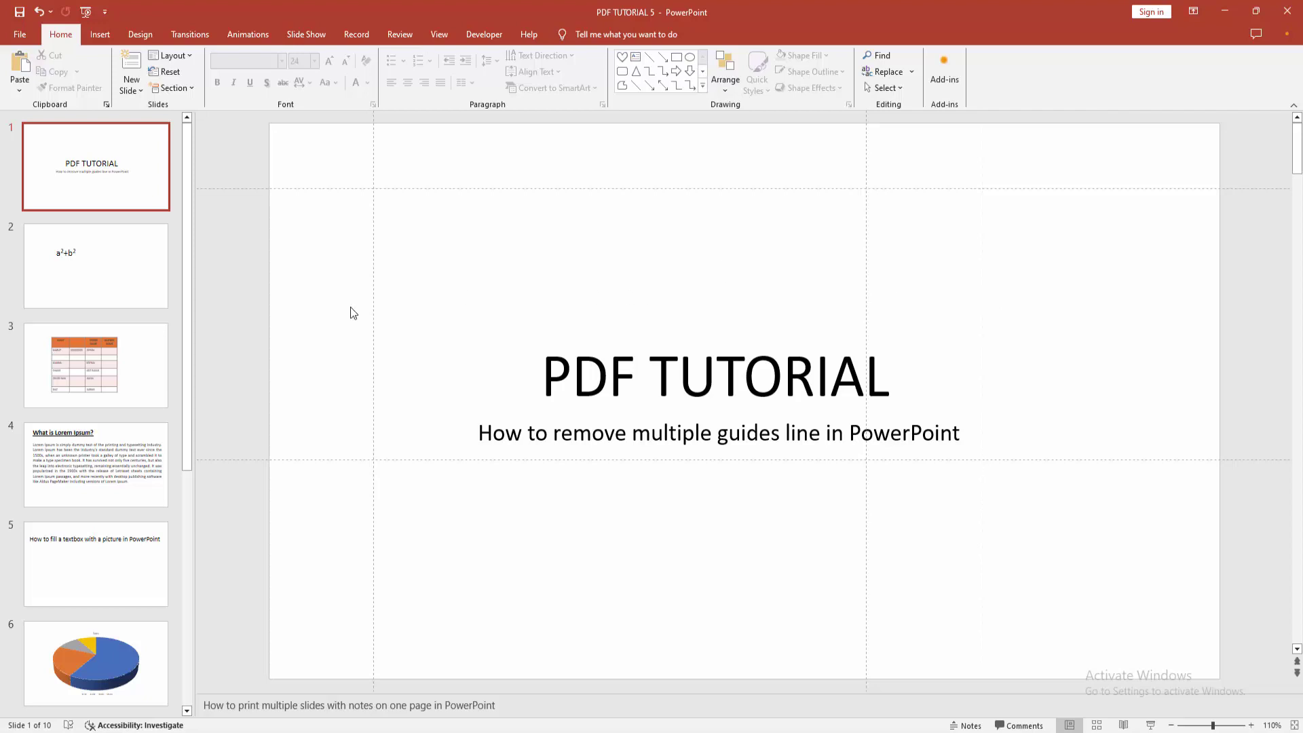
pyautogui.rightClick(373, 293)
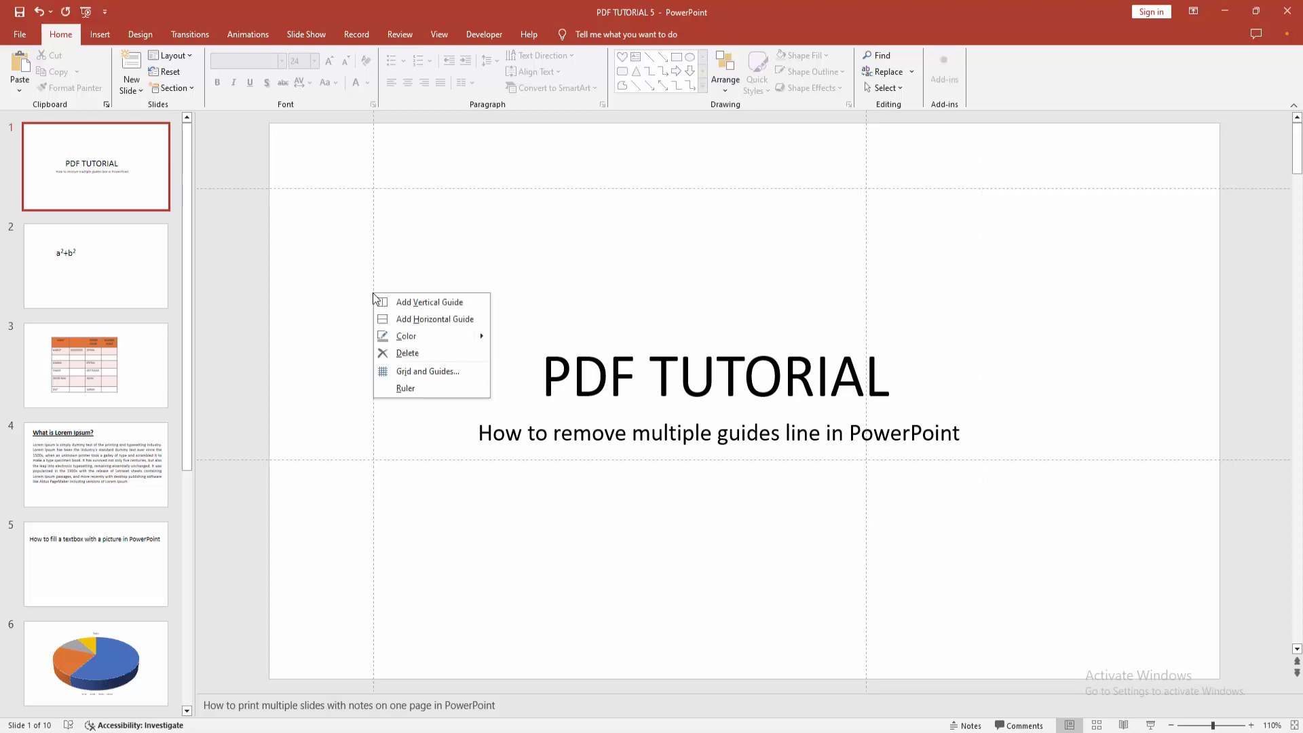
pyautogui.click(404, 355)
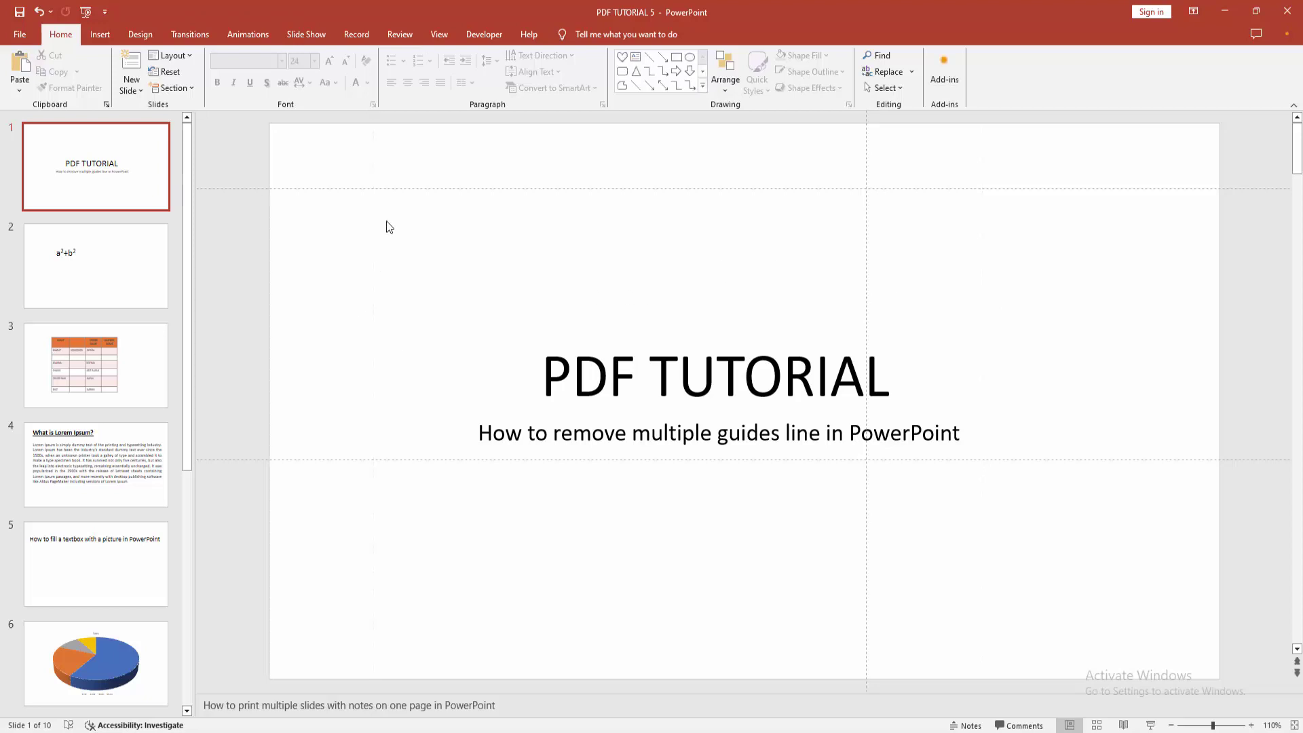
pyautogui.rightClick(397, 185)
pyautogui.click(432, 248)
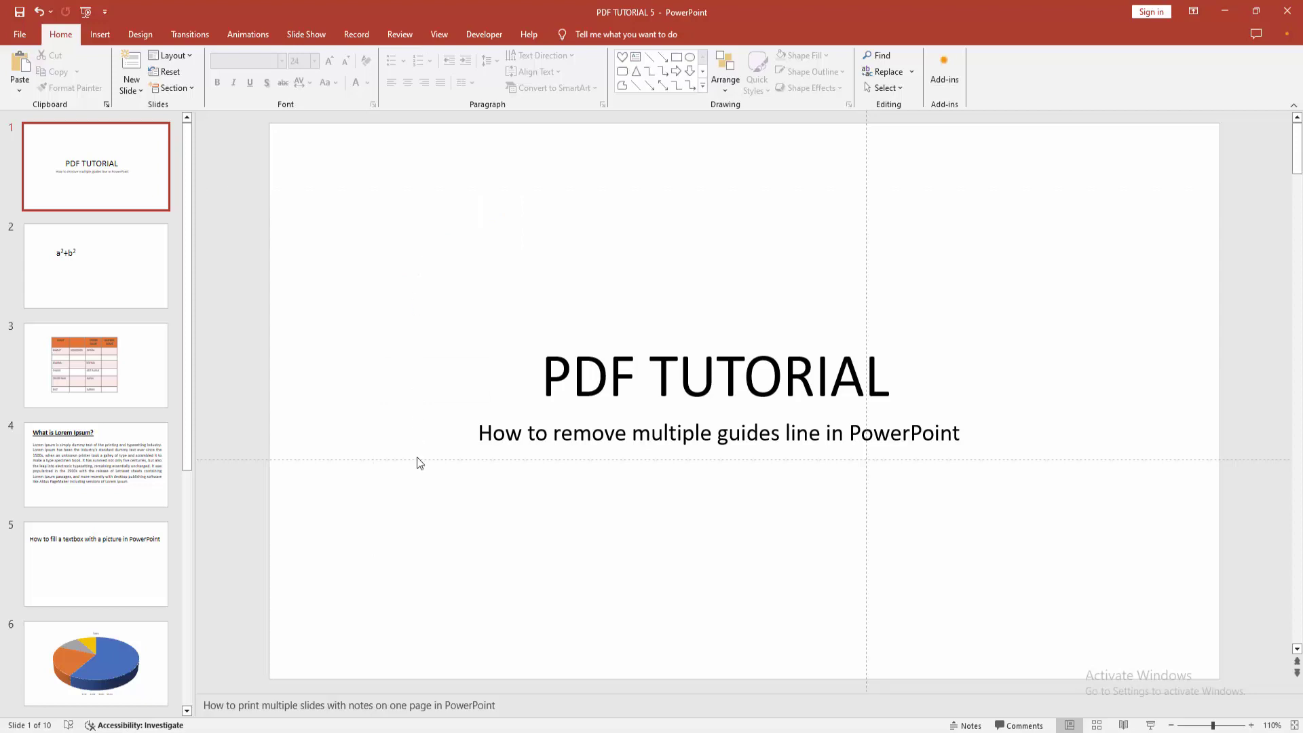
# Step: Delete the horizontal guide below the subtitle
pyautogui.rightClick(417, 457)
pyautogui.click(448, 528)
pyautogui.click(367, 461)
pyautogui.rightClick(348, 461)
pyautogui.click(382, 519)
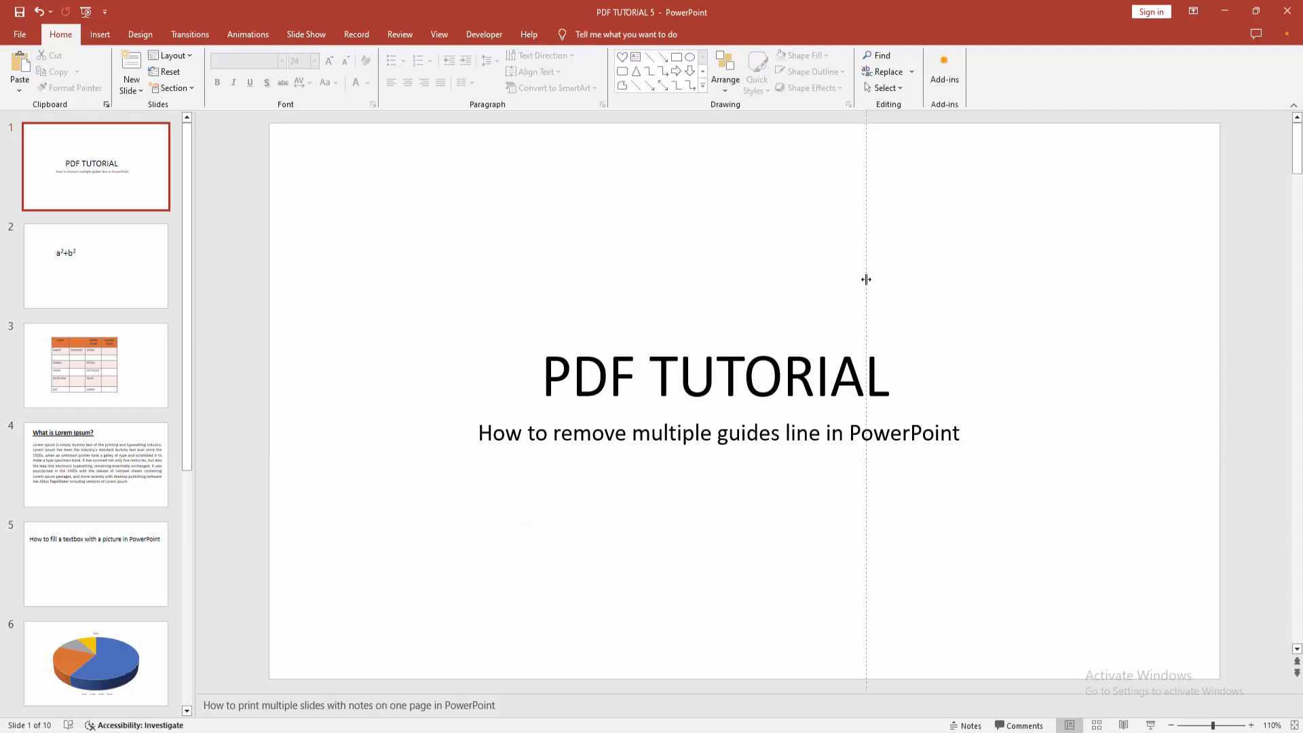